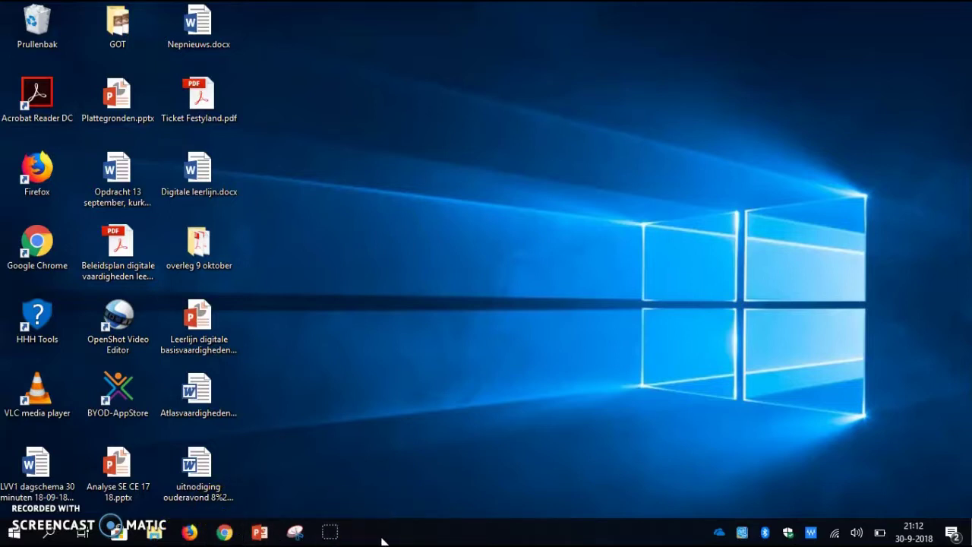
Search for the Word app, pin it to the taskbar and close the search
{"action": "left_click", "coordinate": [53, 534]}
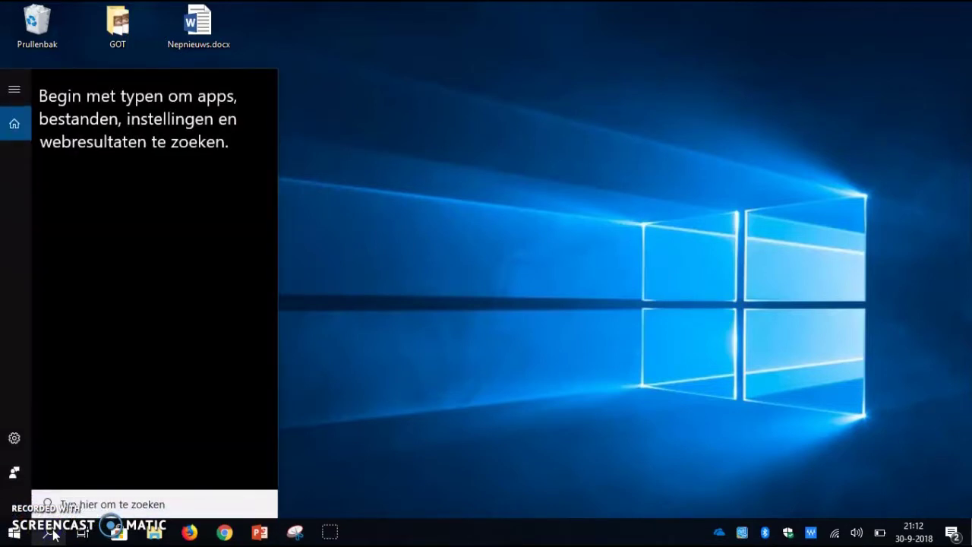
{"action": "type", "text": "word"}
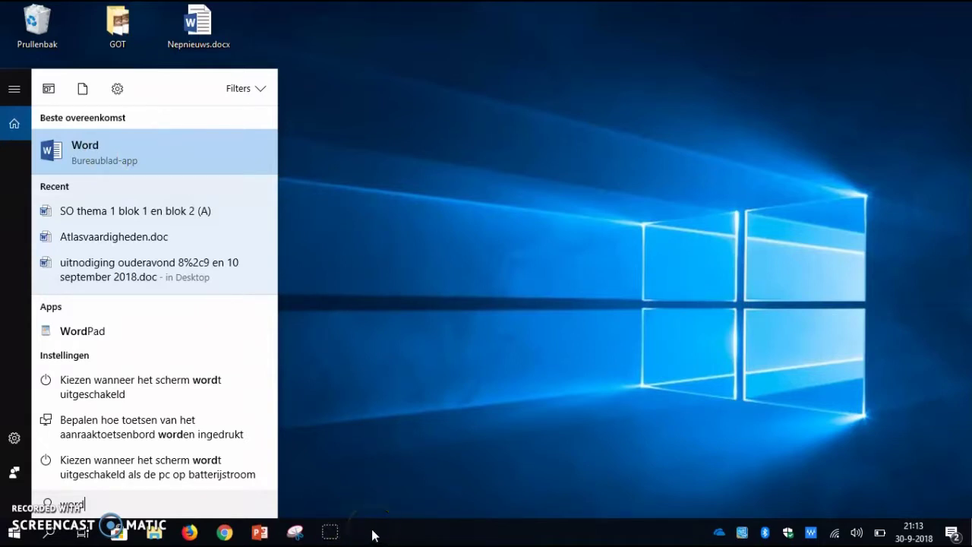
{"action": "right_click", "coordinate": [97, 158]}
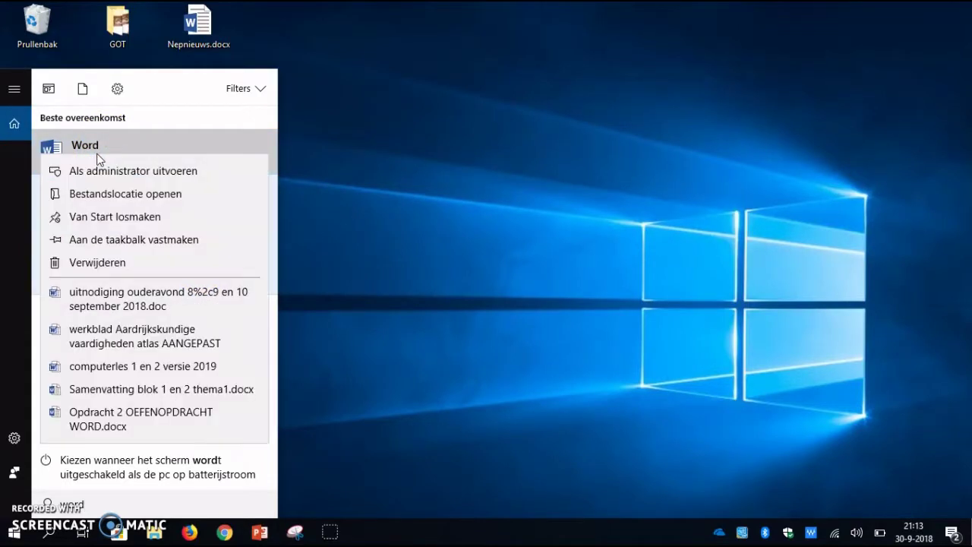
{"action": "left_click", "coordinate": [133, 241]}
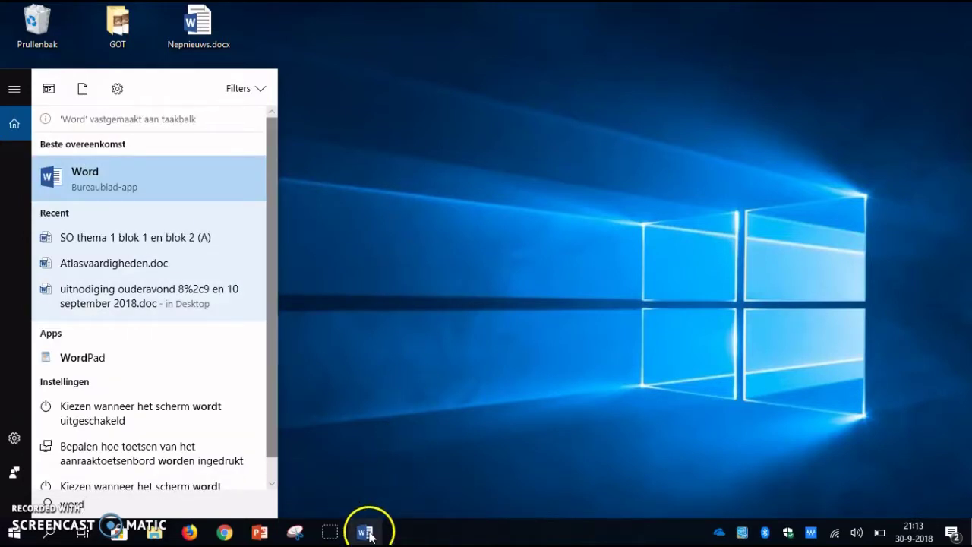
{"action": "left_click", "coordinate": [365, 227]}
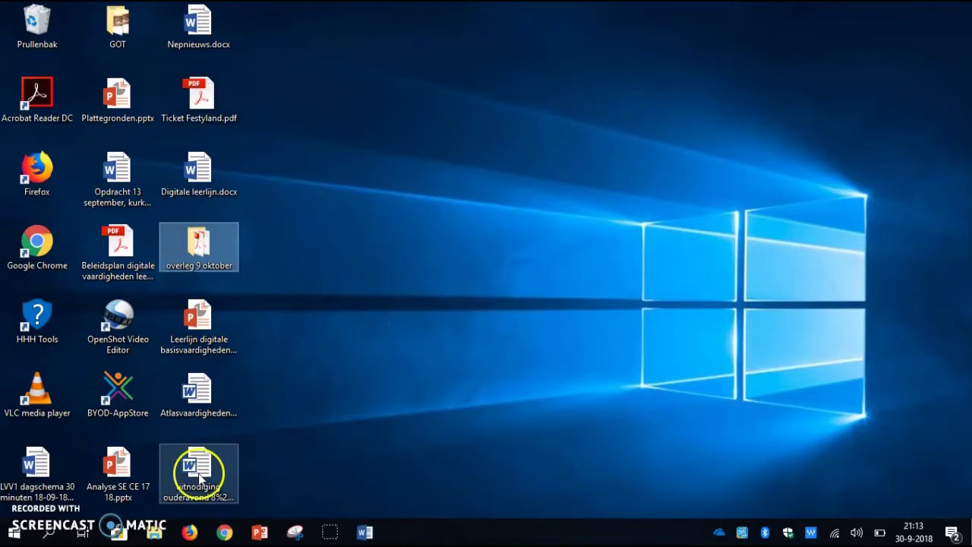
Search the computer for the "verkenner" app and close the search without opening it
{"action": "mouse_move", "coordinate": [157, 537]}
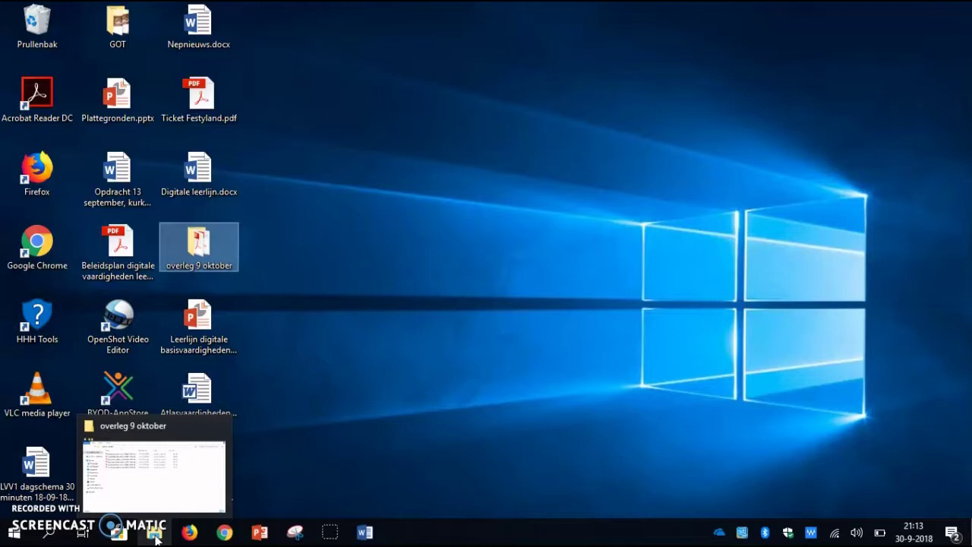
{"action": "left_click", "coordinate": [50, 534]}
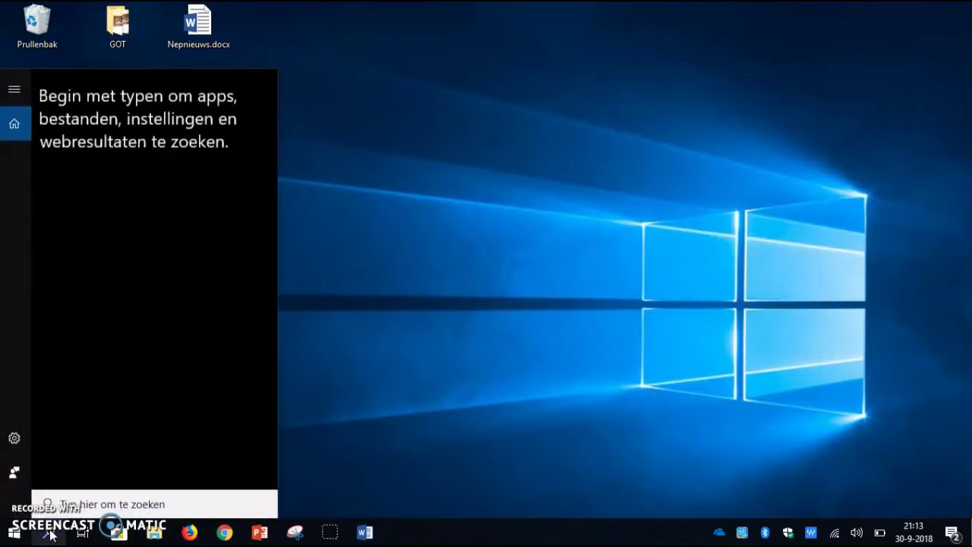
{"action": "type", "text": "verke"}
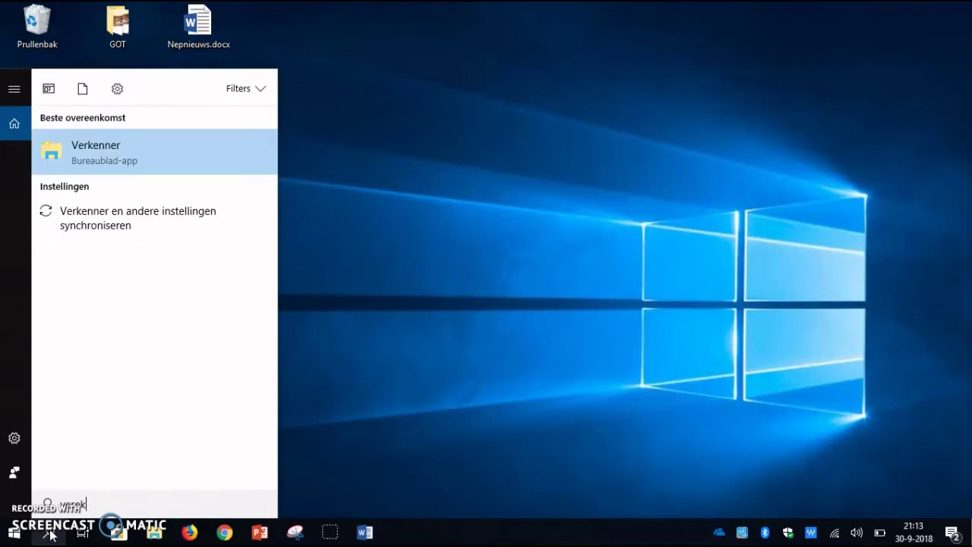
{"action": "key", "text": "BackSpace"}
{"action": "key", "text": "BackSpace"}
{"action": "type", "text": "kenner"}
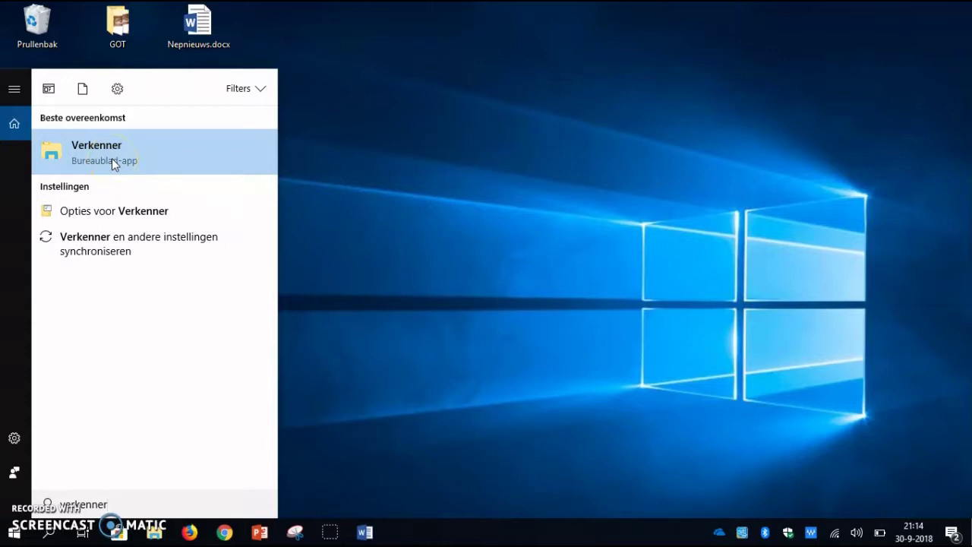
{"action": "left_click", "coordinate": [414, 259]}
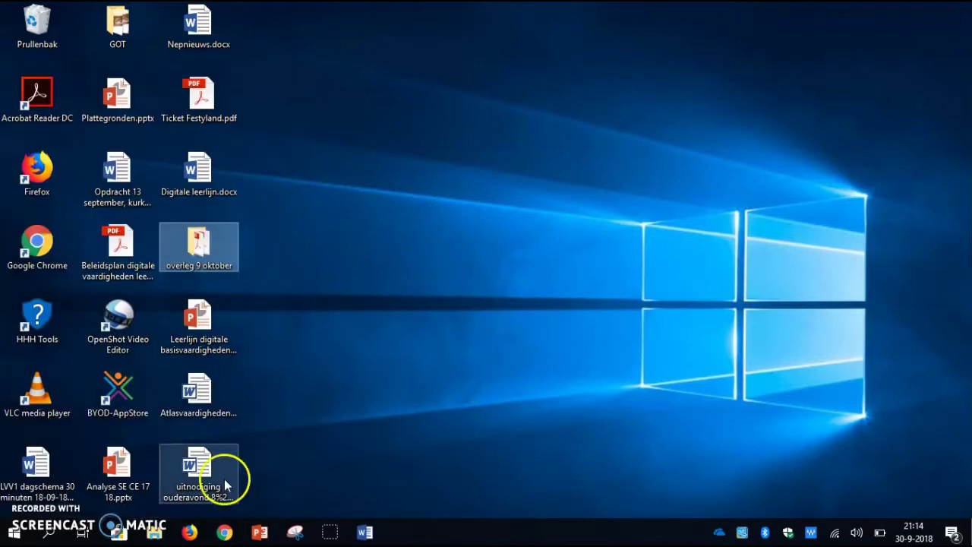
Bring up the open File Explorer window and show the contents of the Bureaublad folder
{"action": "left_click", "coordinate": [162, 536]}
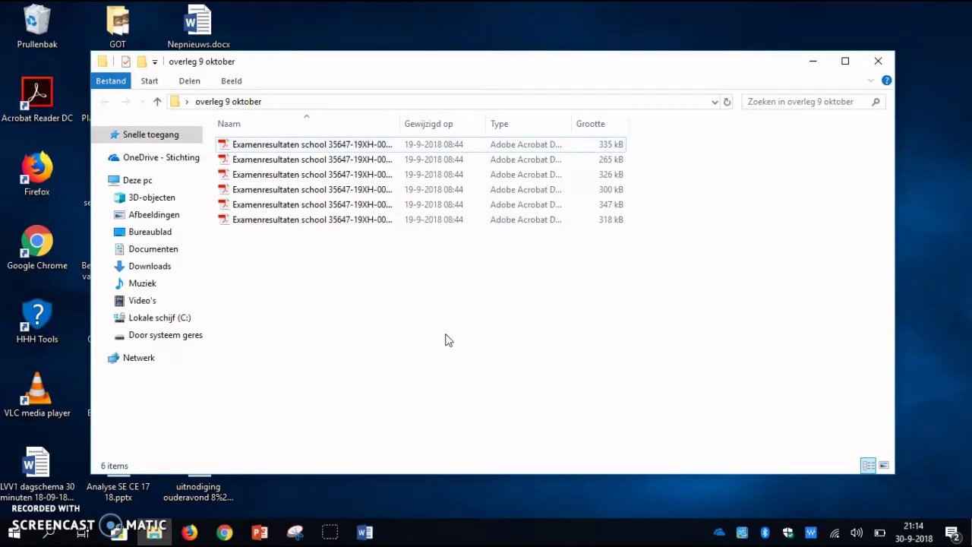
{"action": "left_click", "coordinate": [441, 342]}
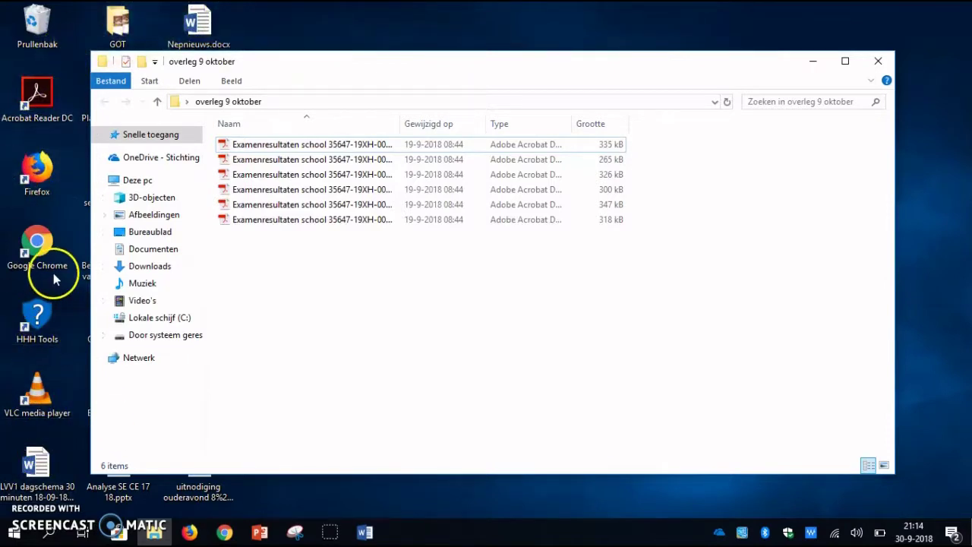
{"action": "left_click", "coordinate": [150, 232]}
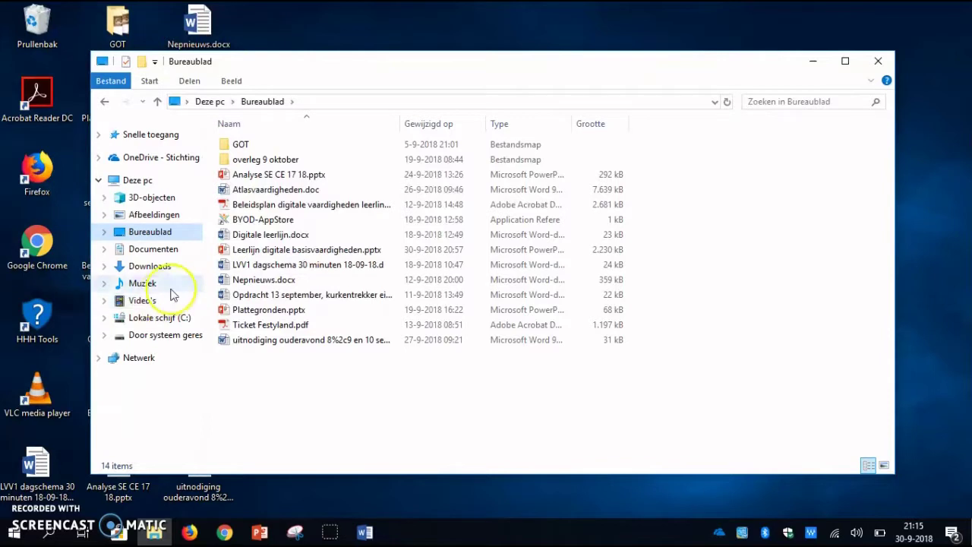
{"action": "left_click", "coordinate": [185, 159]}
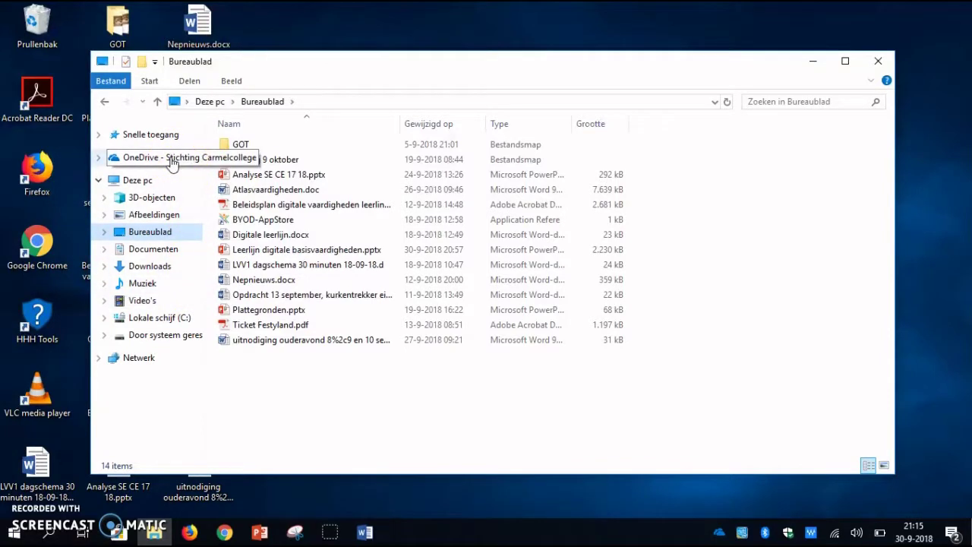
{"action": "left_click", "coordinate": [174, 237]}
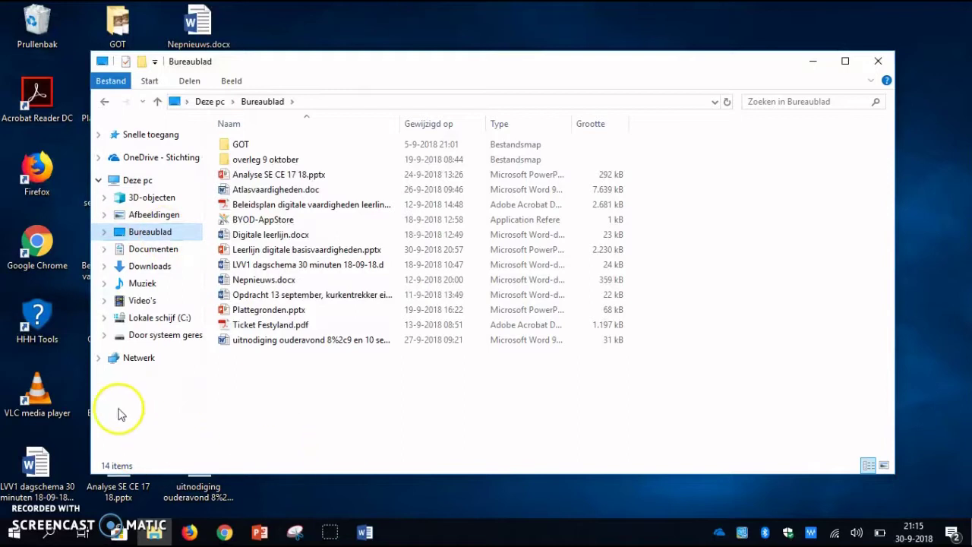
Create a new folder named "Examenresultaten" inside the "overleg 9 oktober" folder
{"action": "double_click", "coordinate": [263, 160]}
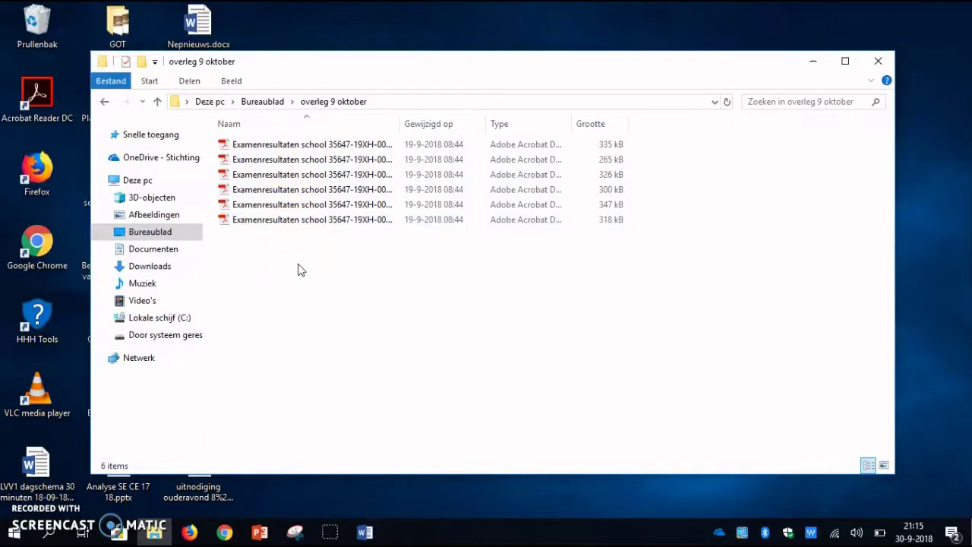
{"action": "left_click", "coordinate": [337, 275]}
{"action": "right_click", "coordinate": [328, 319]}
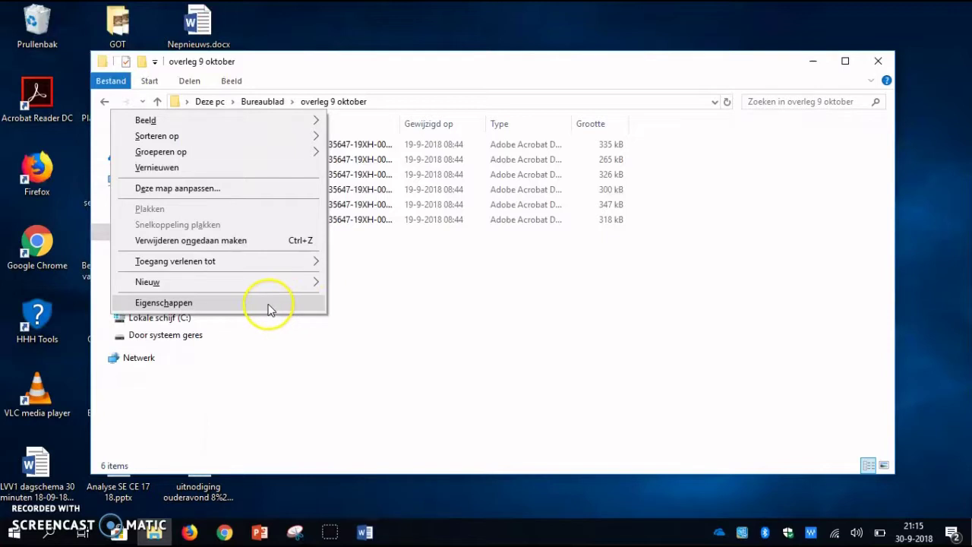
{"action": "mouse_move", "coordinate": [254, 280]}
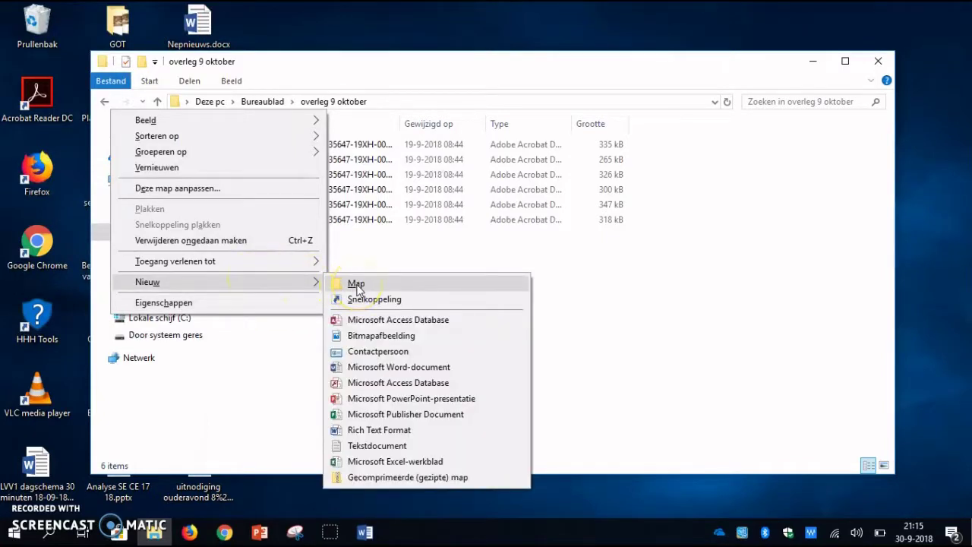
{"action": "left_click", "coordinate": [356, 284]}
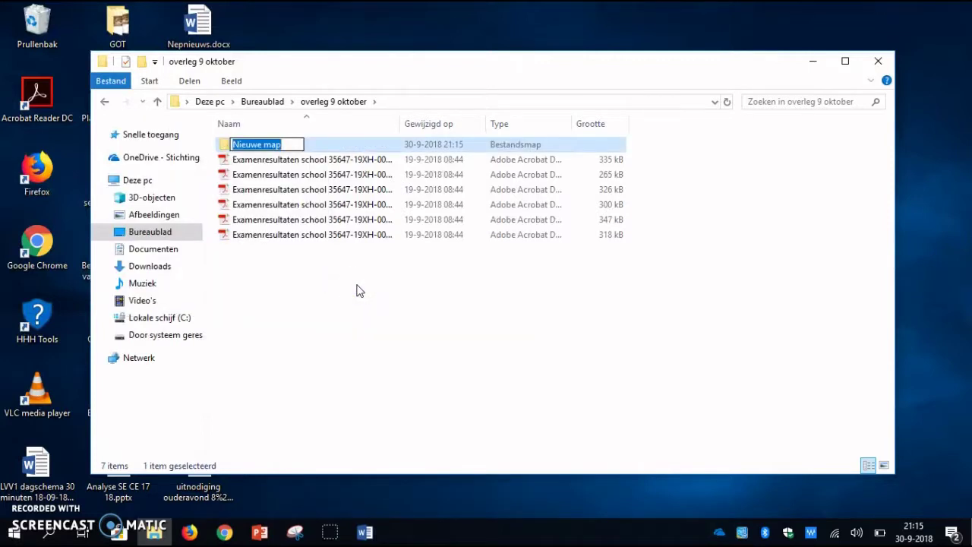
{"action": "type", "text": "Exa"}
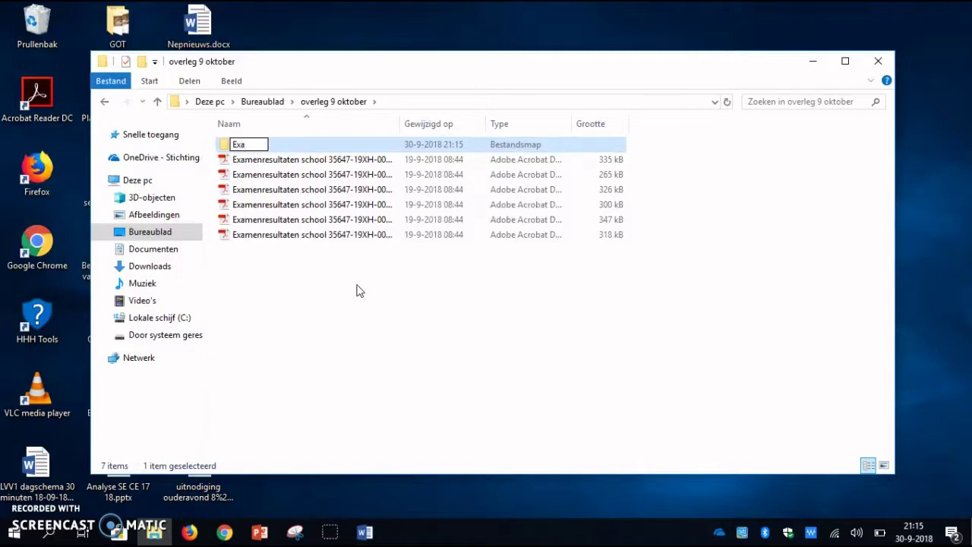
{"action": "type", "text": "menresu"}
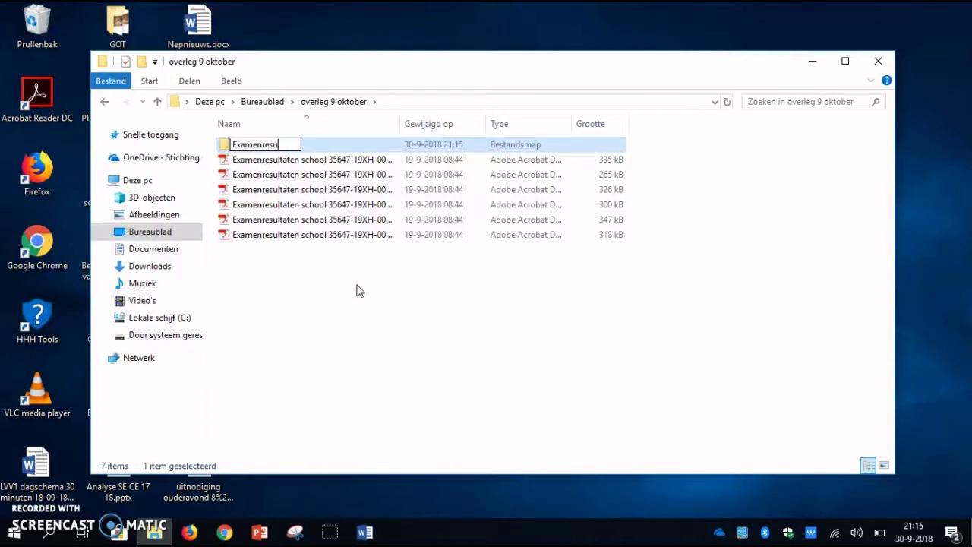
{"action": "type", "text": "ltaten"}
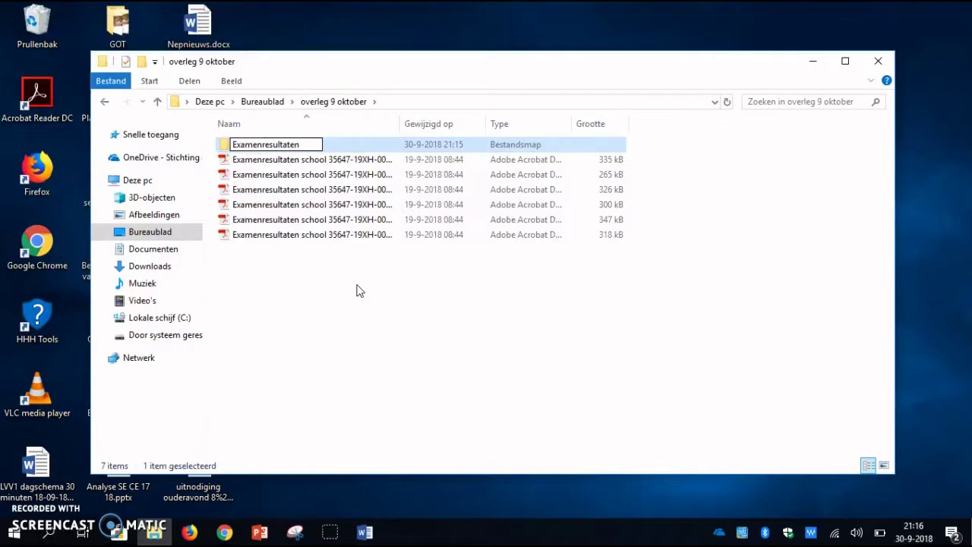
{"action": "left_click", "coordinate": [359, 291]}
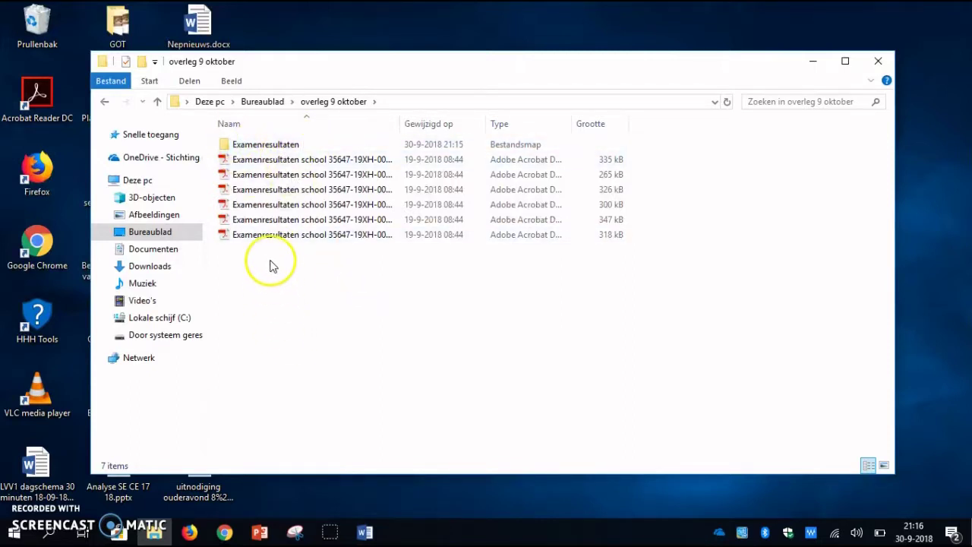
Move the first exam results PDF in the list into the Examenresultaten folder
{"action": "left_click", "coordinate": [258, 166]}
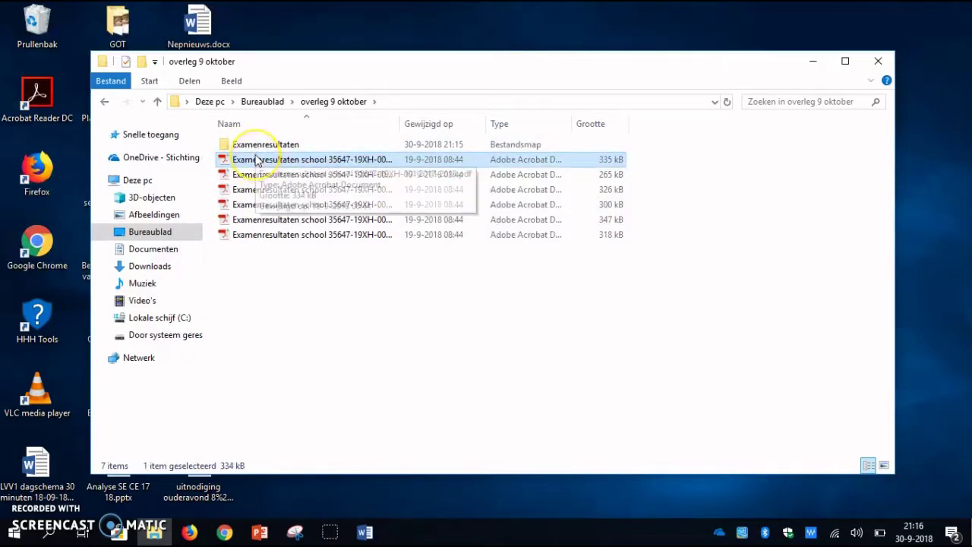
{"action": "left_click", "coordinate": [273, 146]}
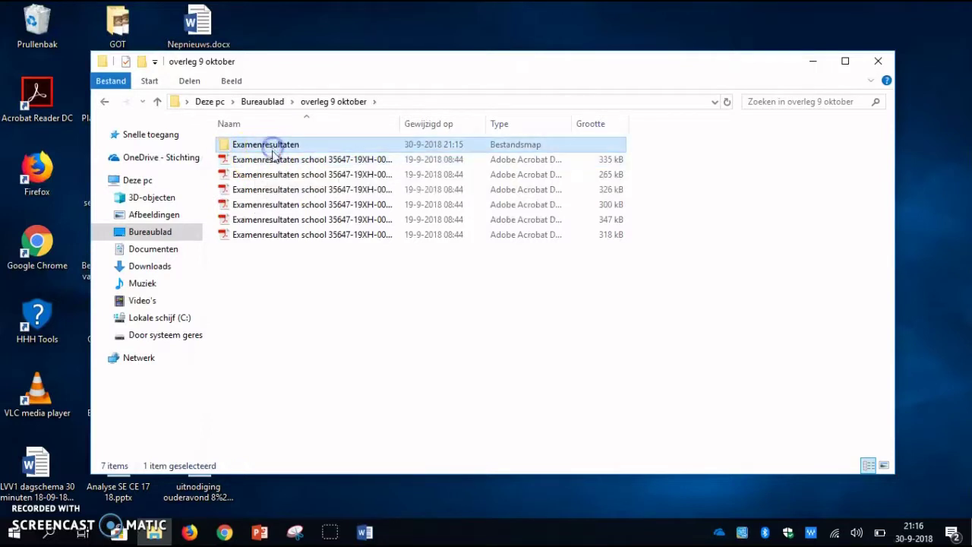
{"action": "left_click", "coordinate": [274, 160]}
{"action": "left_click_drag", "start_coordinate": [274, 161], "coordinate": [272, 146]}
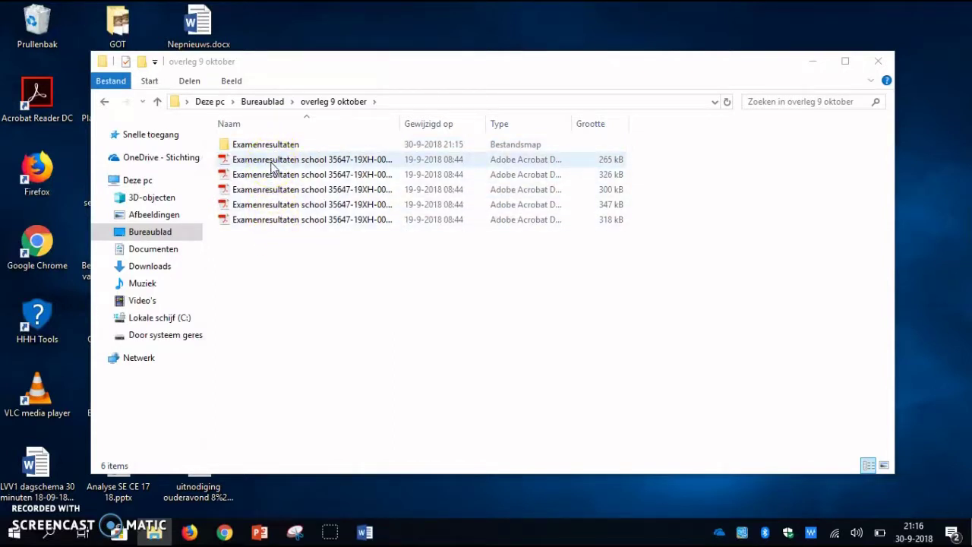
Select all the remaining exam results PDFs together and move them into the Examenresultaten folder
{"action": "left_click", "coordinate": [273, 250]}
{"action": "left_click_drag", "start_coordinate": [271, 246], "coordinate": [241, 165]}
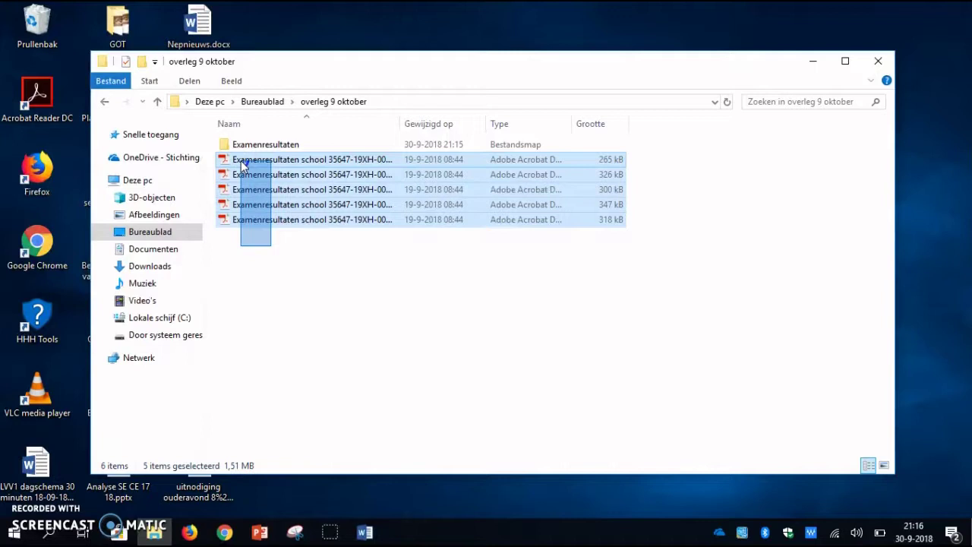
{"action": "left_click_drag", "start_coordinate": [242, 163], "coordinate": [243, 150]}
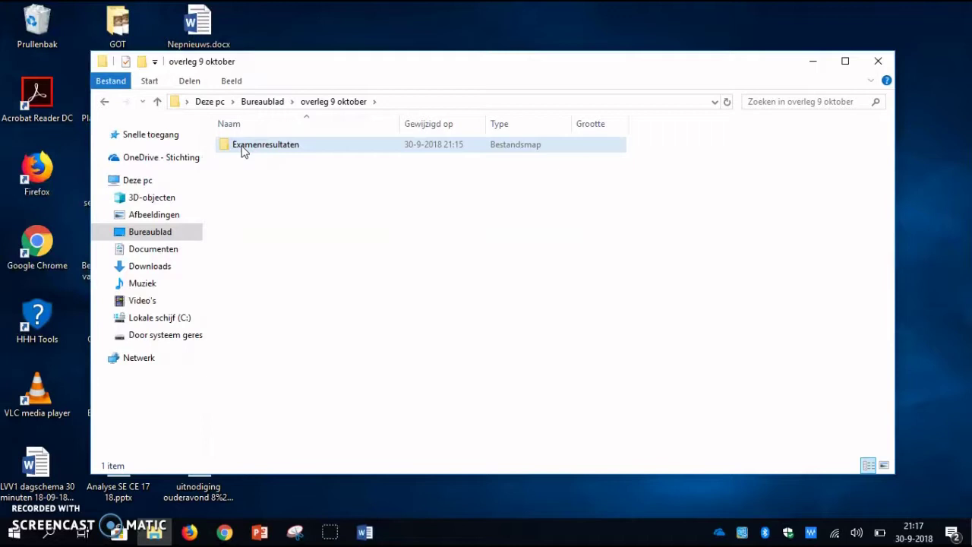
{"action": "left_click", "coordinate": [266, 188]}
{"action": "left_click", "coordinate": [250, 147]}
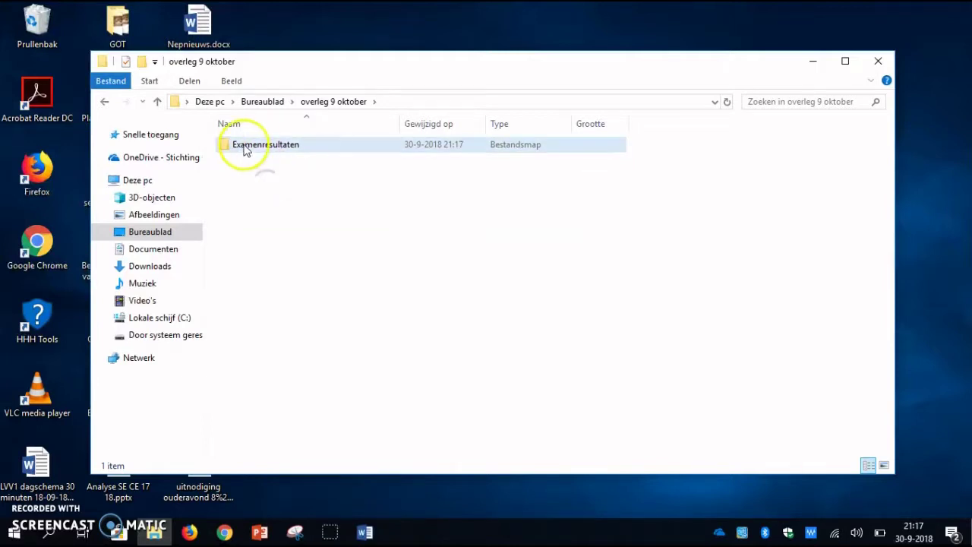
{"action": "left_click", "coordinate": [298, 228]}
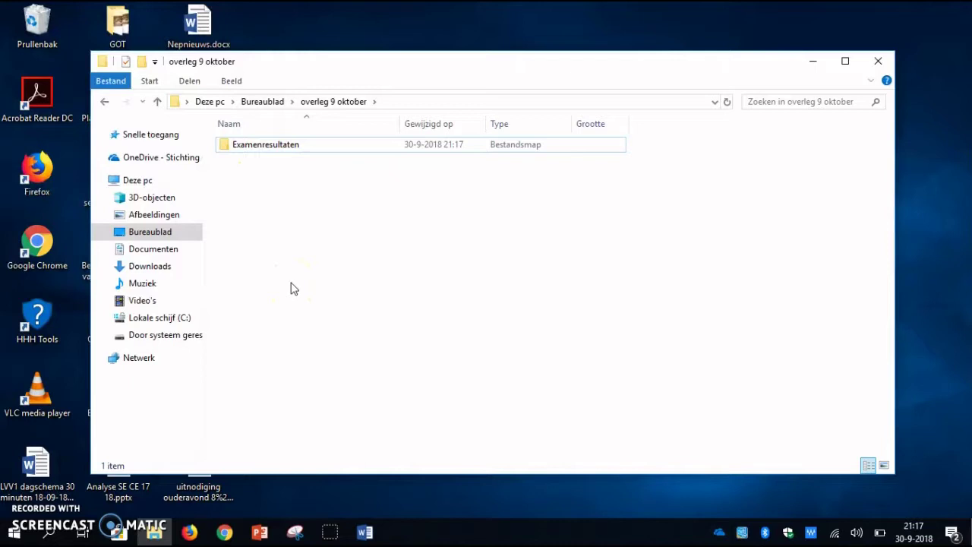
Minimize the File Explorer window and point out the "overleg 9 oktober" folder on the desktop
{"action": "left_click", "coordinate": [813, 61]}
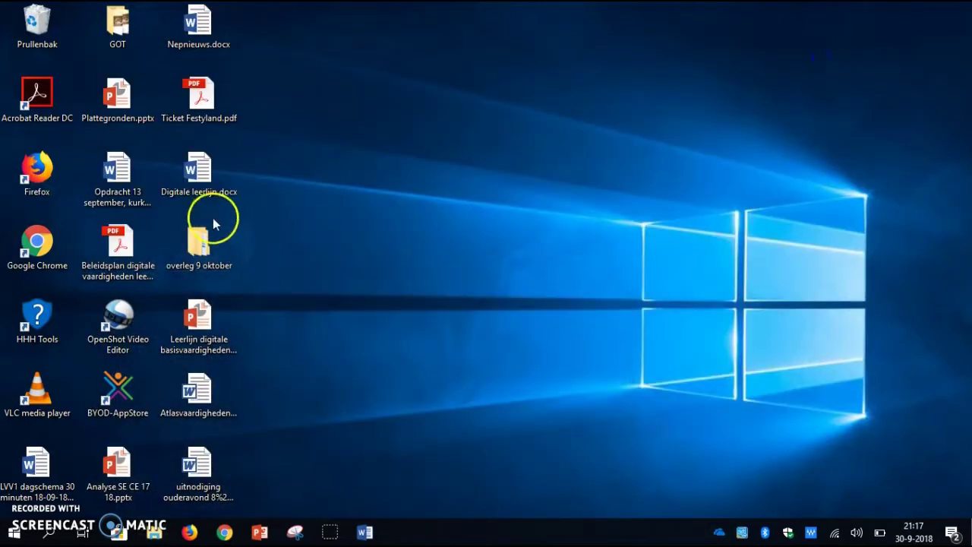
{"action": "left_click", "coordinate": [198, 240]}
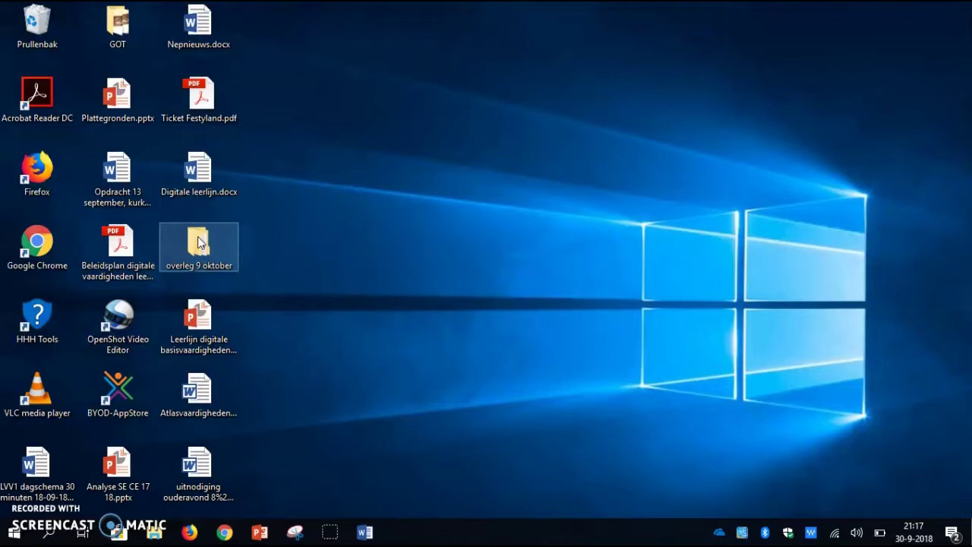
{"action": "left_click", "coordinate": [356, 317]}
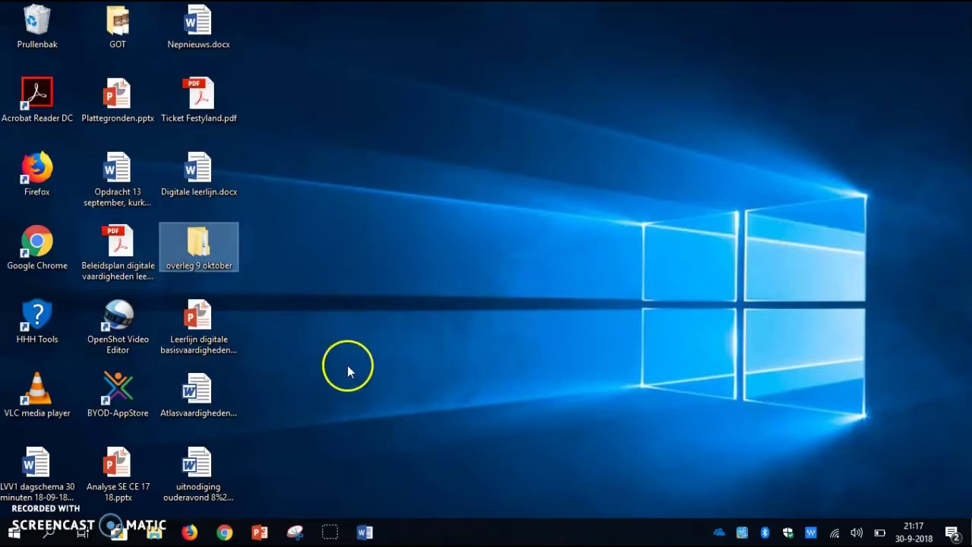
View the app list and tiles in the Start menu, and close it again
{"action": "left_click", "coordinate": [14, 535]}
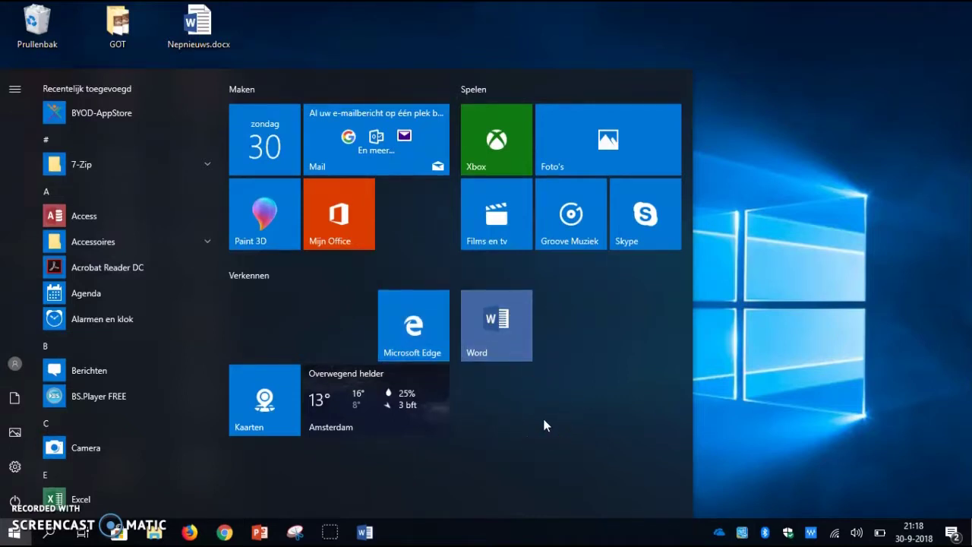
{"action": "left_click", "coordinate": [746, 369]}
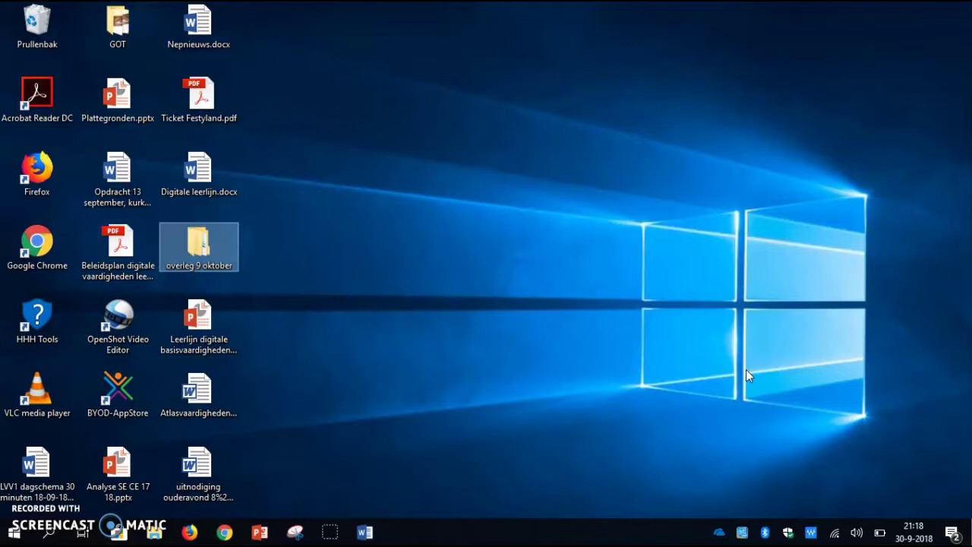
Examine the resize and additional options of the Word tile in Start, and close Start without changing anything
{"action": "key", "text": "super"}
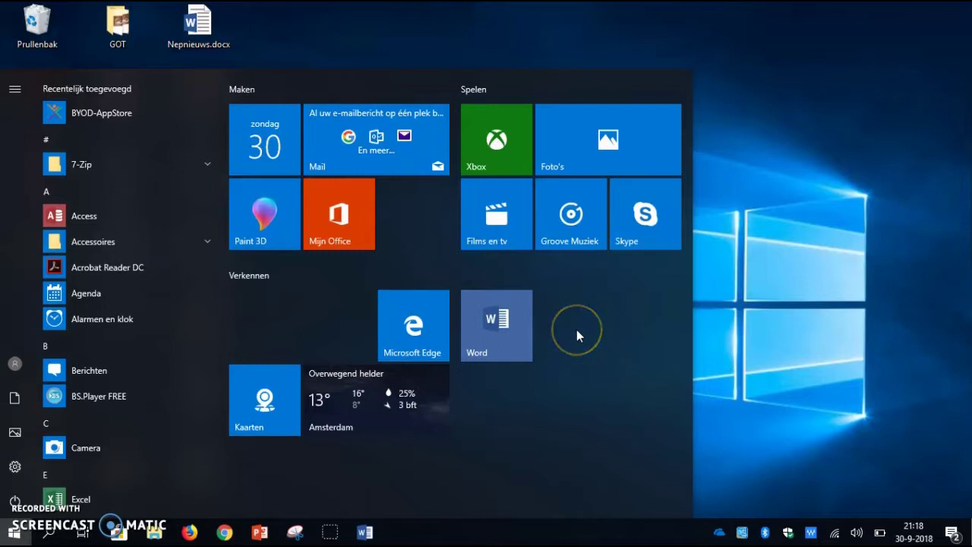
{"action": "right_click", "coordinate": [497, 320]}
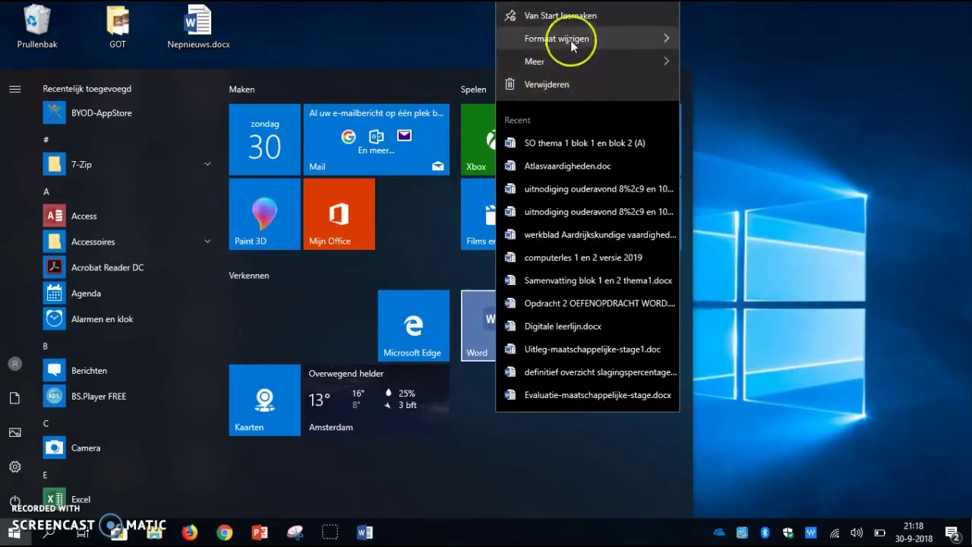
{"action": "mouse_move", "coordinate": [570, 40]}
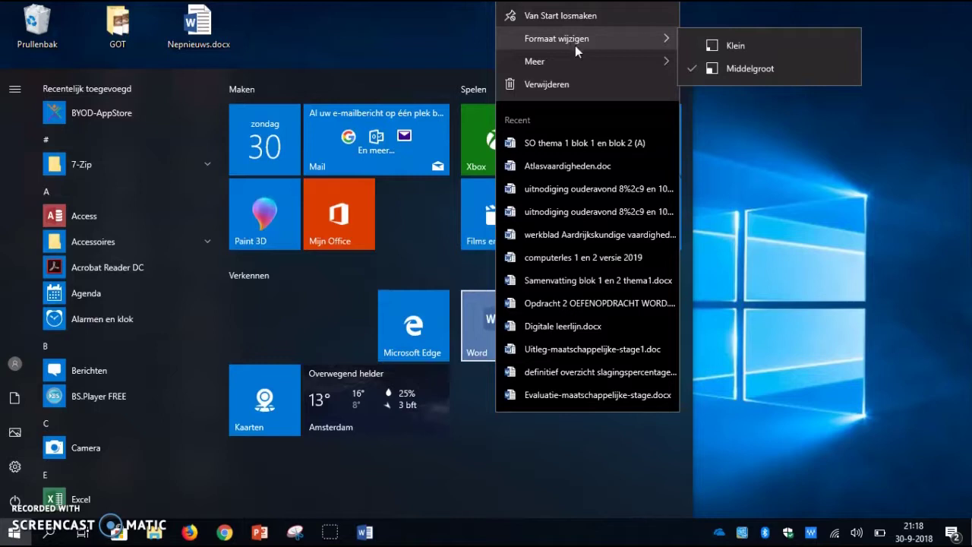
{"action": "left_click", "coordinate": [577, 56]}
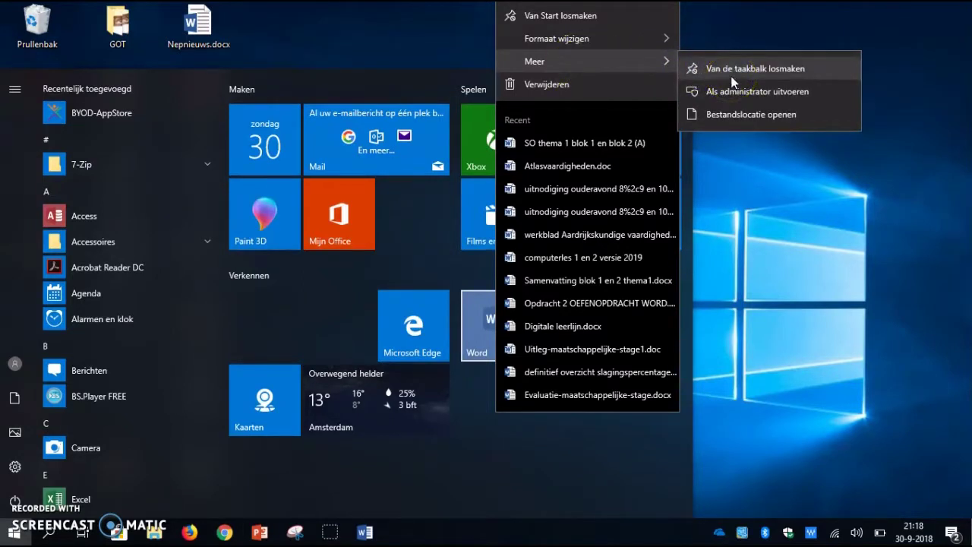
{"action": "left_click", "coordinate": [462, 217]}
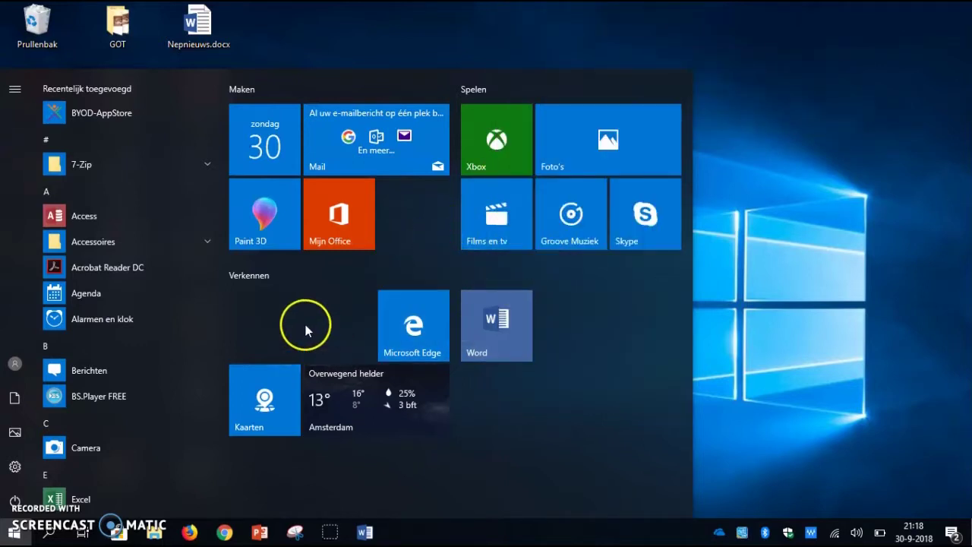
{"action": "left_click", "coordinate": [422, 530]}
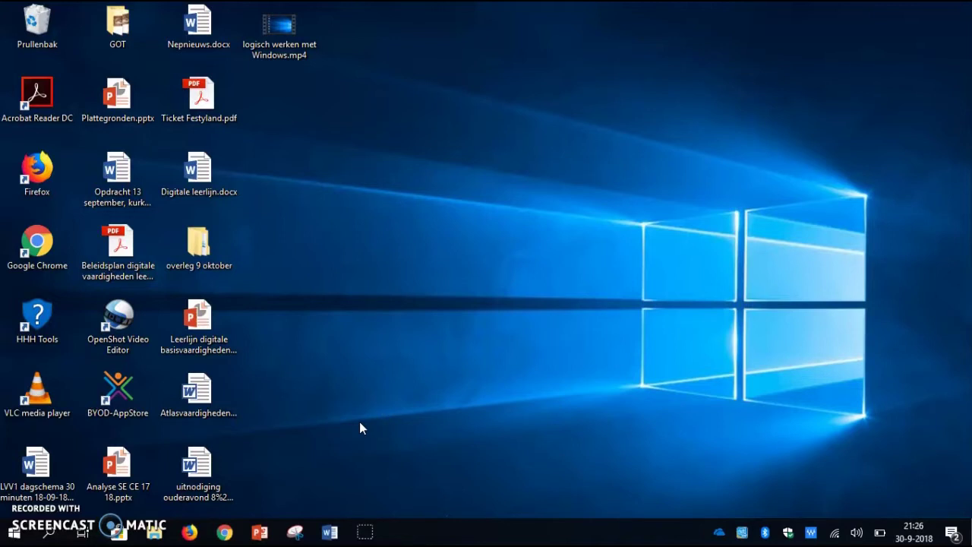
Open Start to view its tile groups, and examine the options of the Firefox shortcut pinned to the taskbar
{"action": "key", "text": "super"}
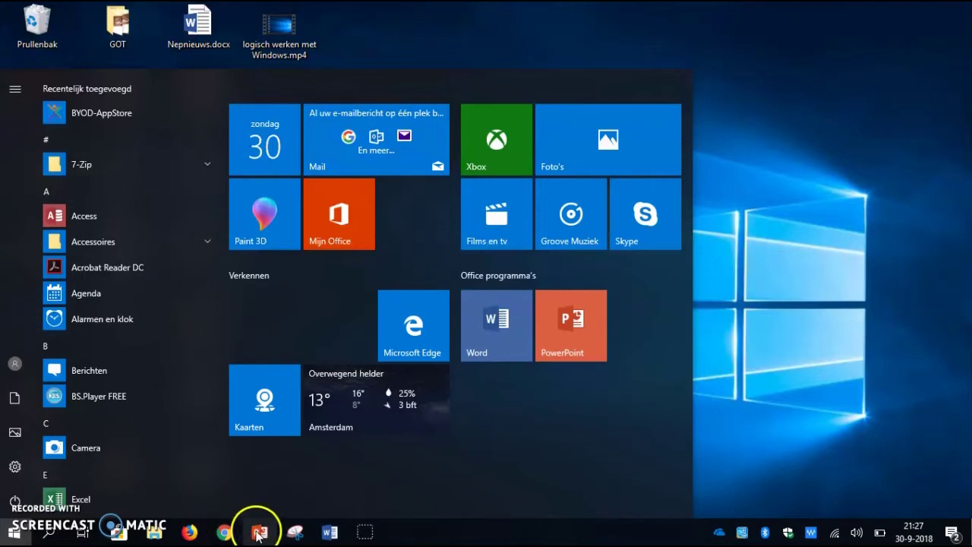
{"action": "right_click", "coordinate": [191, 534]}
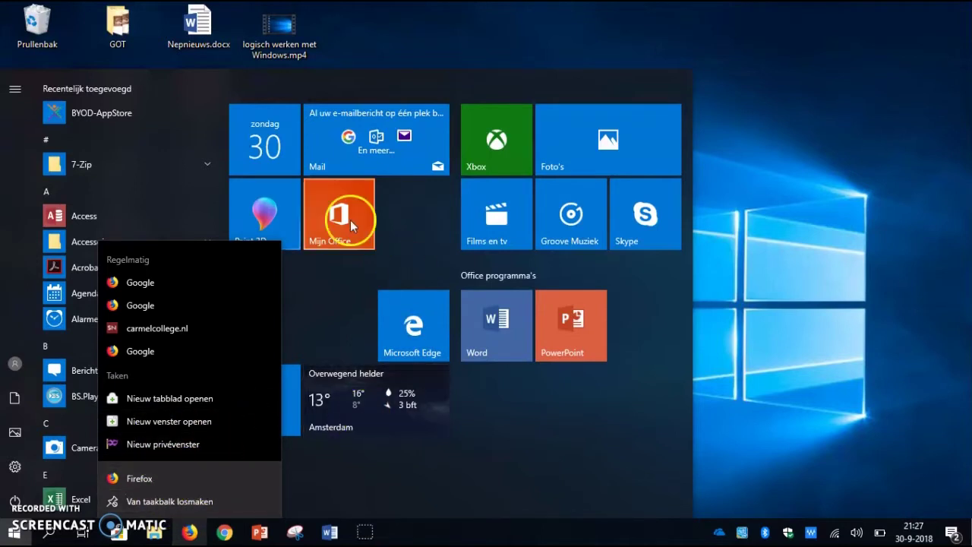
{"action": "left_click", "coordinate": [440, 451]}
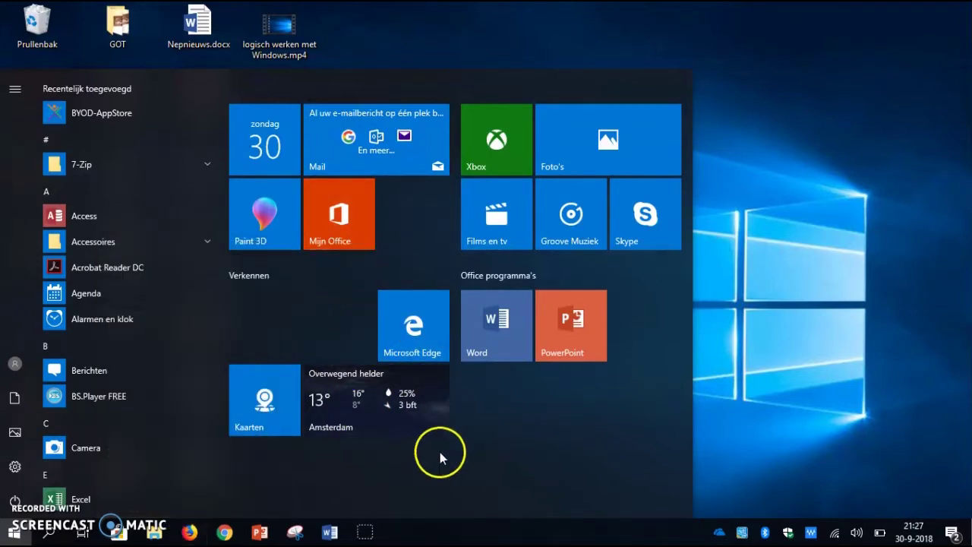
Search Windows for "chrome" and pin the Google Chrome app to Start
{"action": "left_click", "coordinate": [58, 534]}
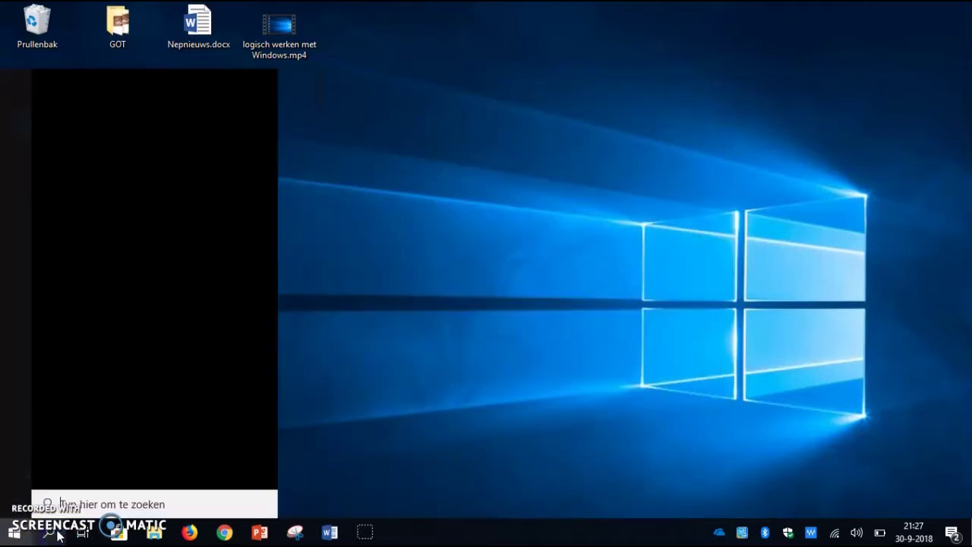
{"action": "type", "text": "chrome"}
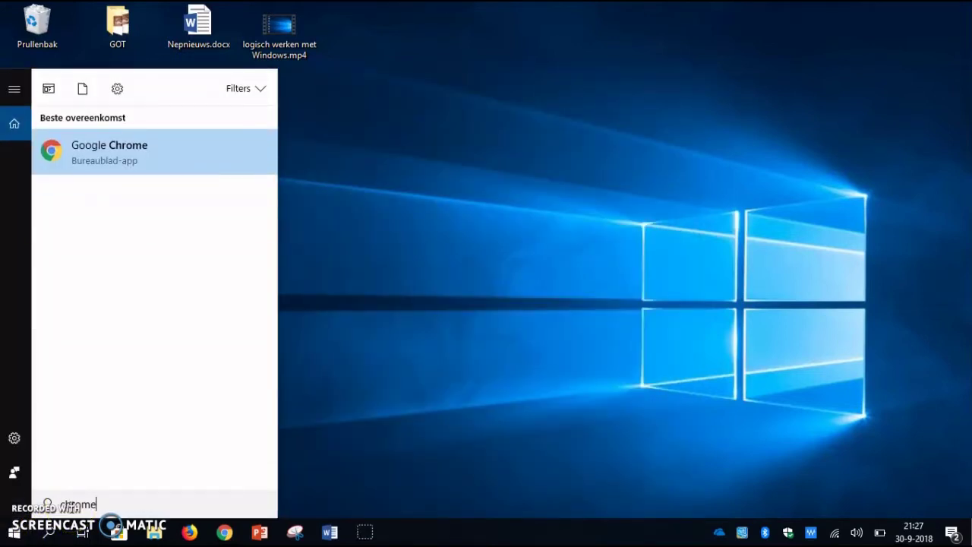
{"action": "right_click", "coordinate": [112, 156]}
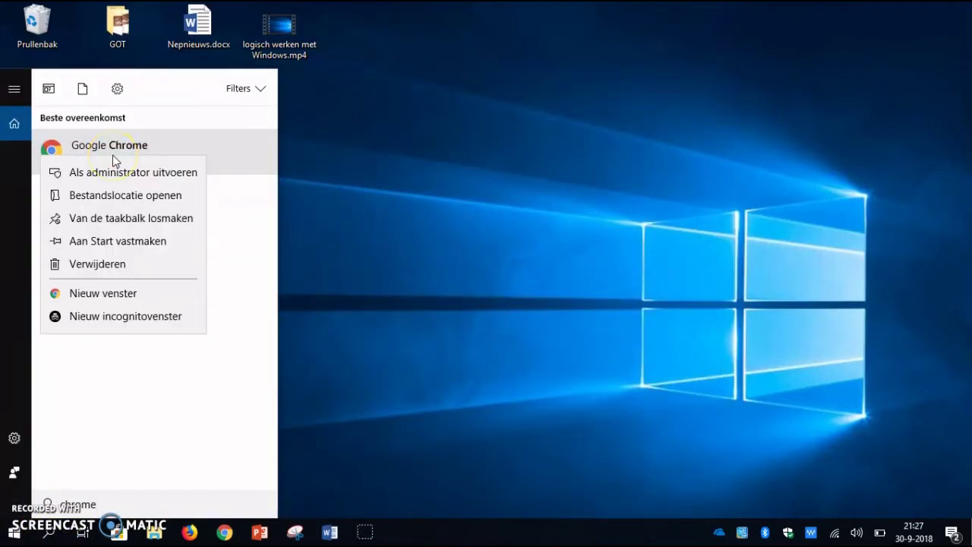
{"action": "left_click", "coordinate": [127, 243]}
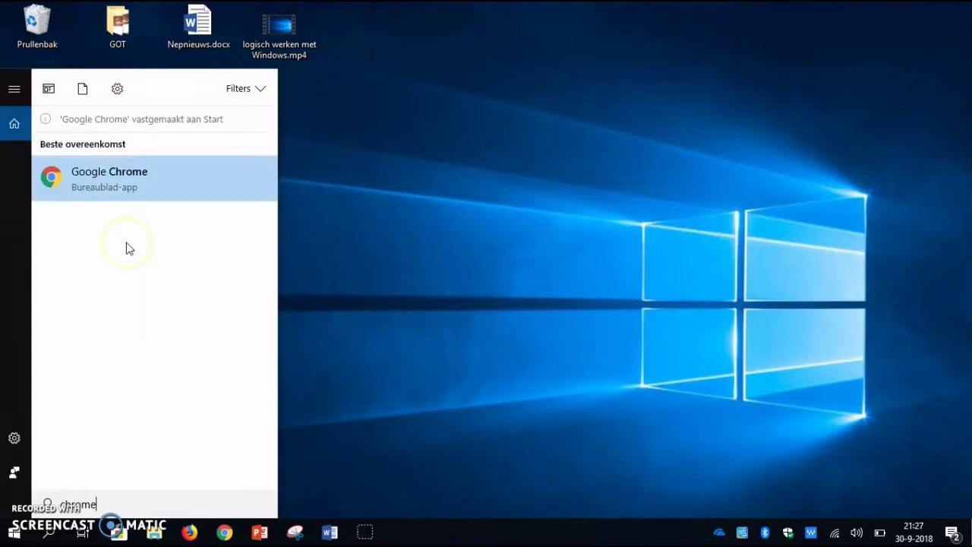
{"action": "left_click", "coordinate": [500, 362]}
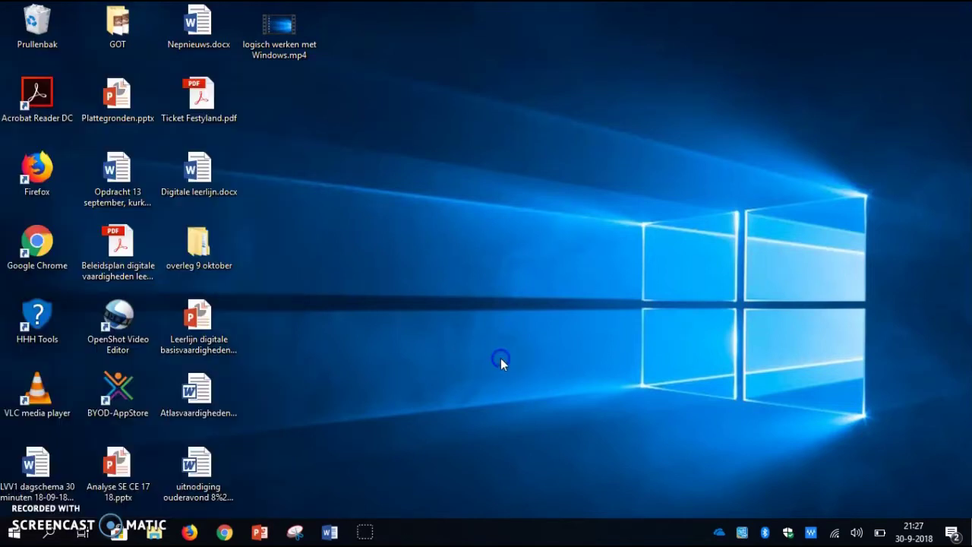
Move the Google Chrome tile in Start into the Verkennen group, directly beside the Microsoft Edge tile
{"action": "key", "text": "super"}
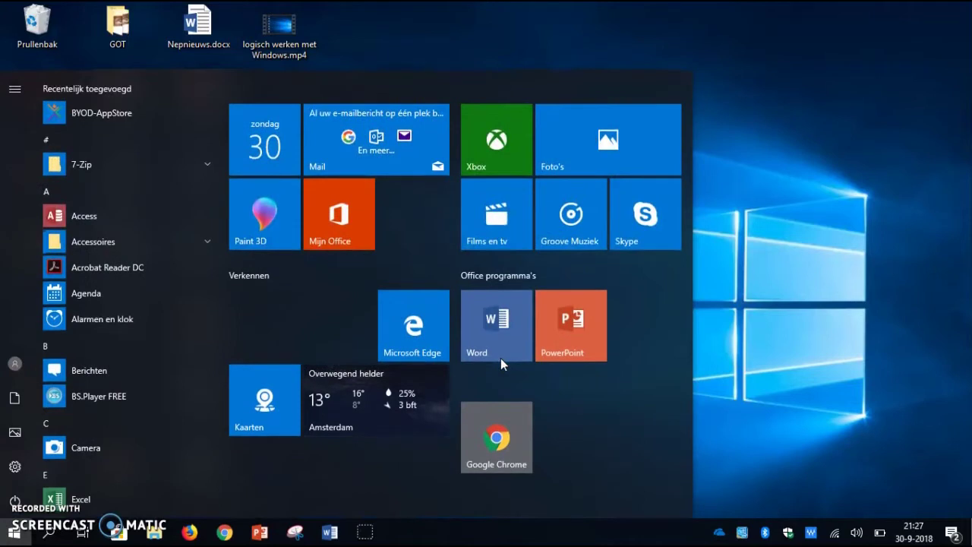
{"action": "left_click", "coordinate": [508, 439]}
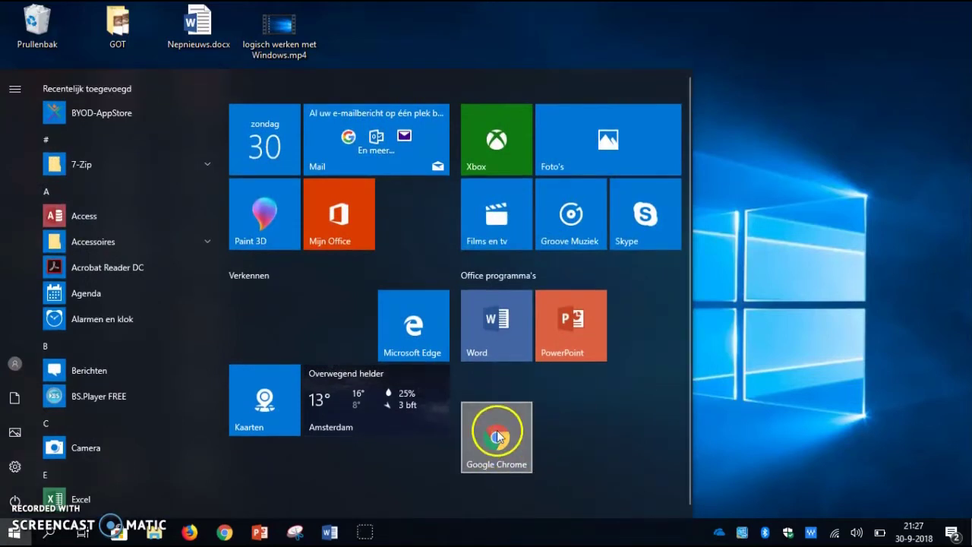
{"action": "left_click", "coordinate": [498, 436]}
{"action": "left_click_drag", "start_coordinate": [498, 436], "coordinate": [329, 310]}
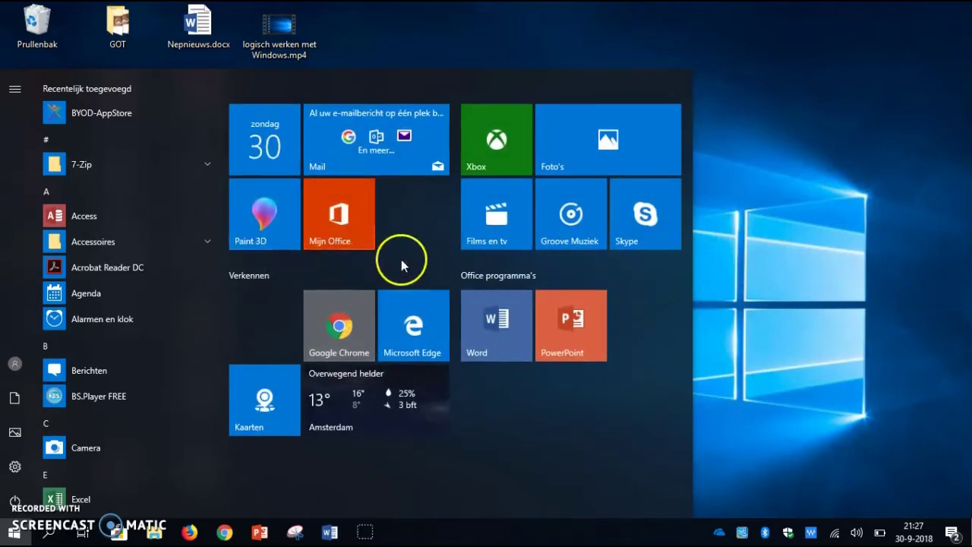
Rename the Verkennen tile group in Start to "Browsers"
{"action": "left_click", "coordinate": [433, 276]}
{"action": "left_click_drag", "start_coordinate": [312, 277], "coordinate": [233, 277]}
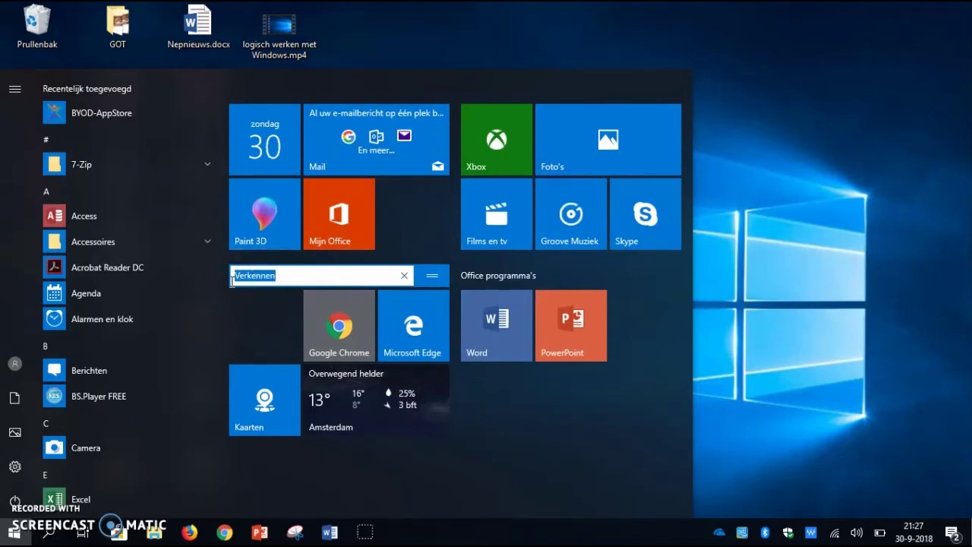
{"action": "type", "text": "Browsers"}
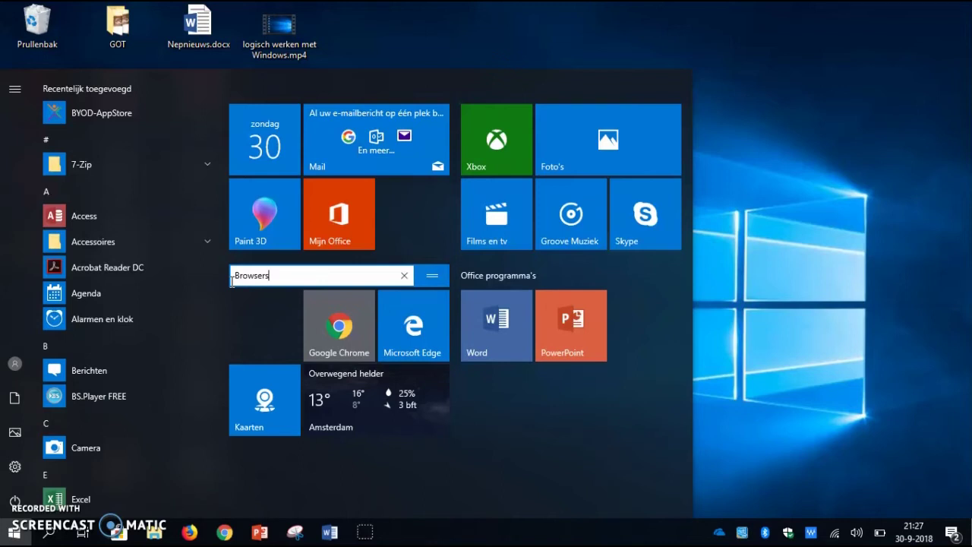
{"action": "left_click", "coordinate": [266, 317]}
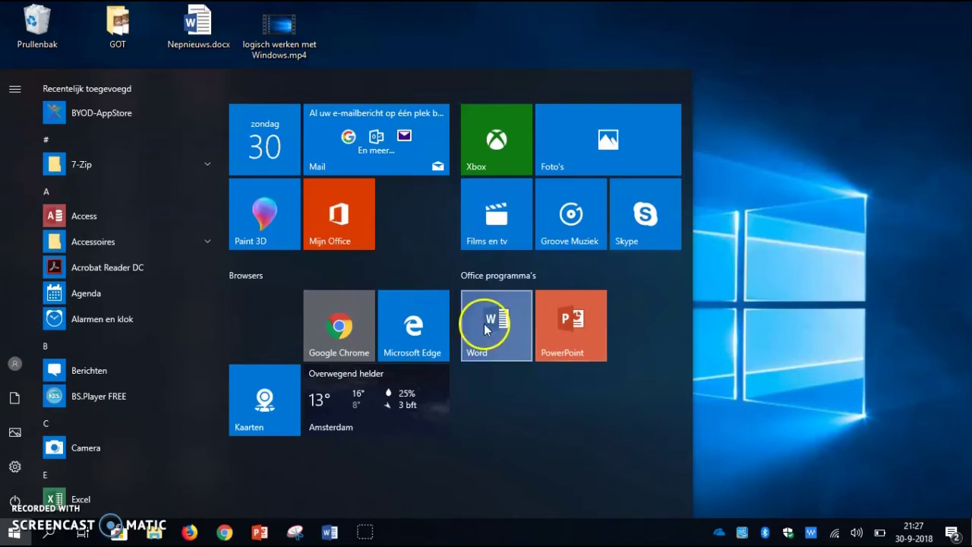